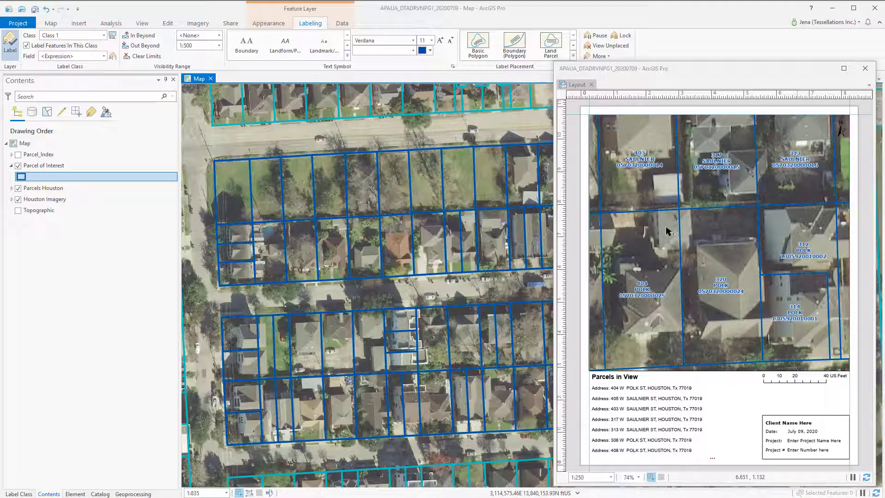
Bring the floating parcel layout window into focus to make it the active view.
{"action": "left_click", "coordinate": [684, 82]}
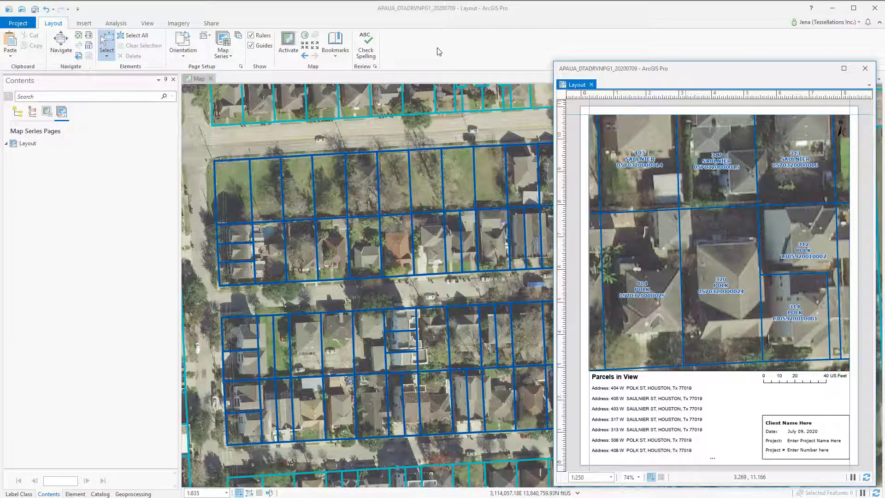
Set the Parcels in View dynamic text to list Parcel of Interest address, city and zip, querying Map series rows.
{"action": "left_click", "coordinate": [645, 409]}
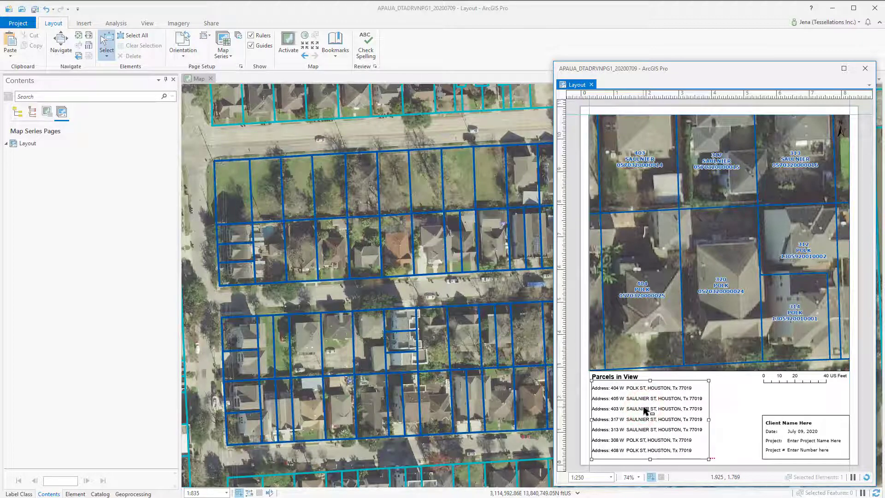
{"action": "double_click", "coordinate": [645, 410]}
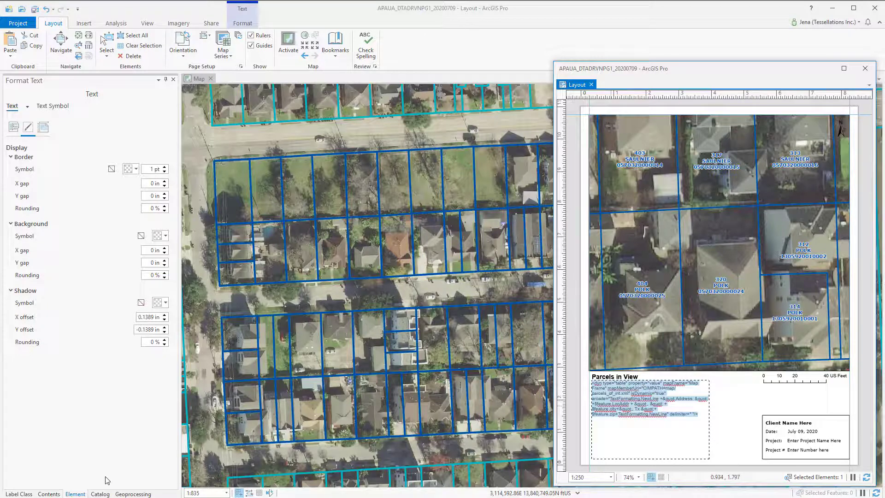
{"action": "left_click", "coordinate": [14, 127]}
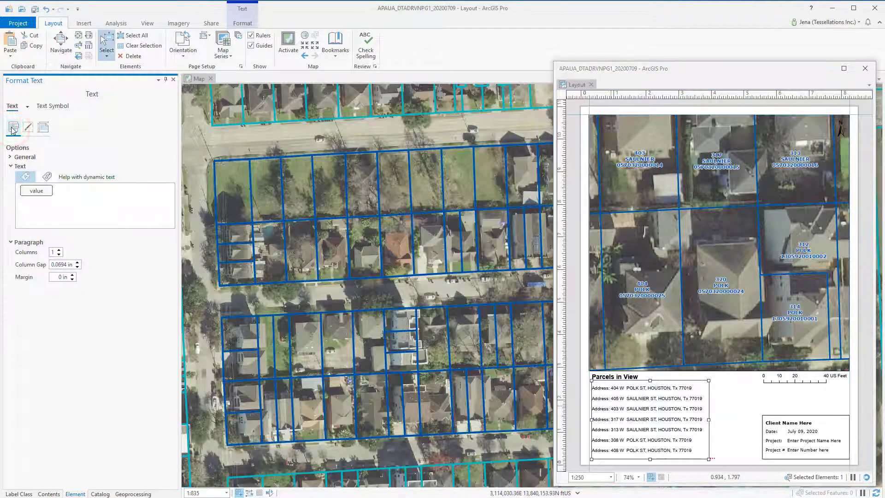
{"action": "left_click", "coordinate": [35, 191]}
{"action": "double_click", "coordinate": [36, 192]}
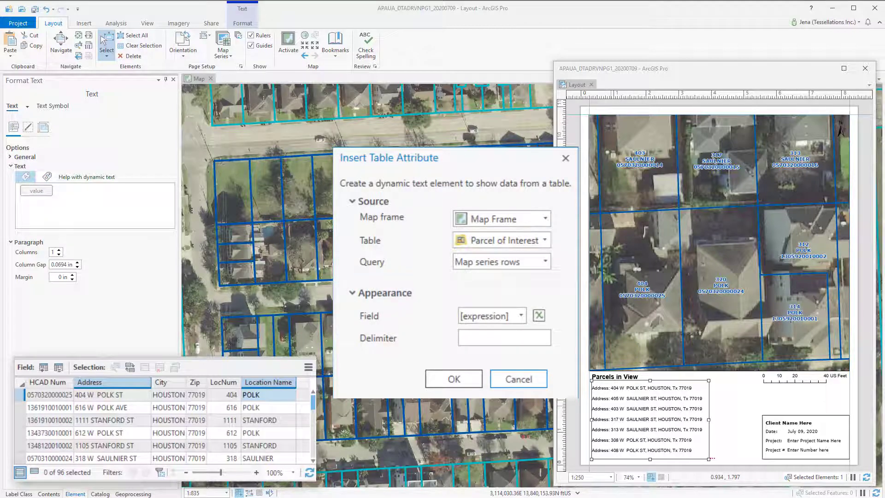
{"action": "left_click", "coordinate": [536, 318]}
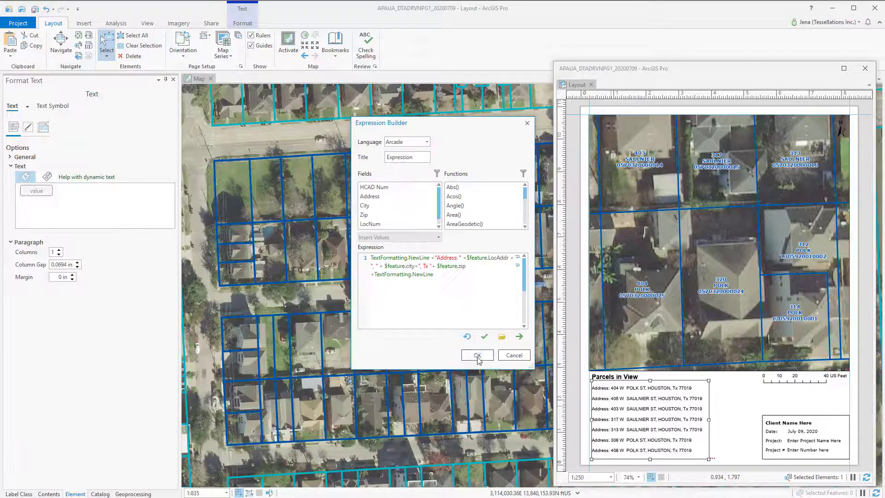
{"action": "left_click", "coordinate": [462, 417]}
{"action": "left_click", "coordinate": [497, 236]}
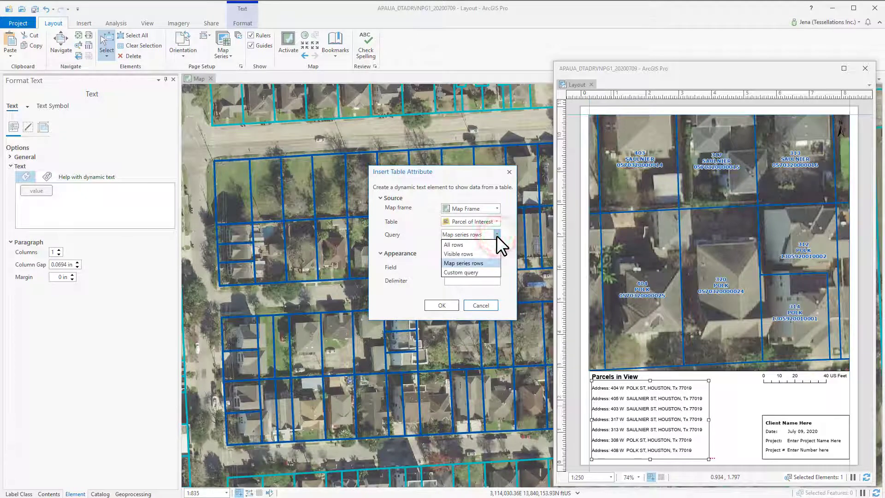
{"action": "left_click", "coordinate": [482, 264]}
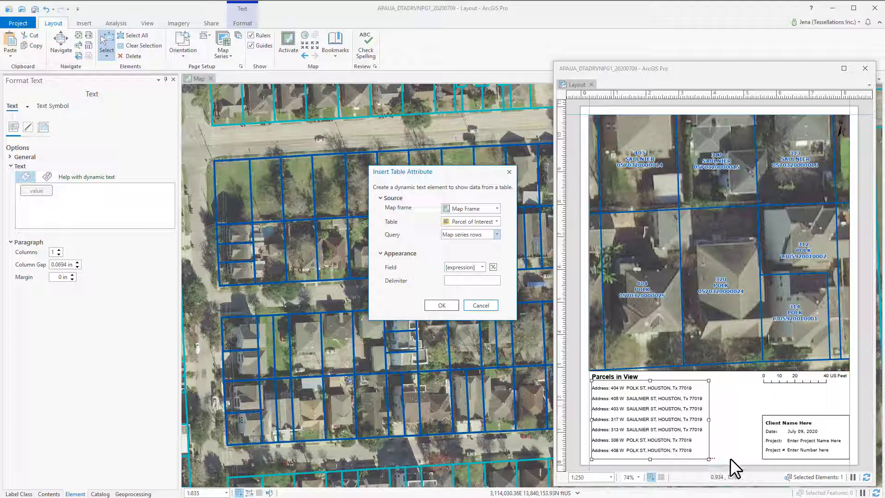
{"action": "left_click", "coordinate": [442, 305]}
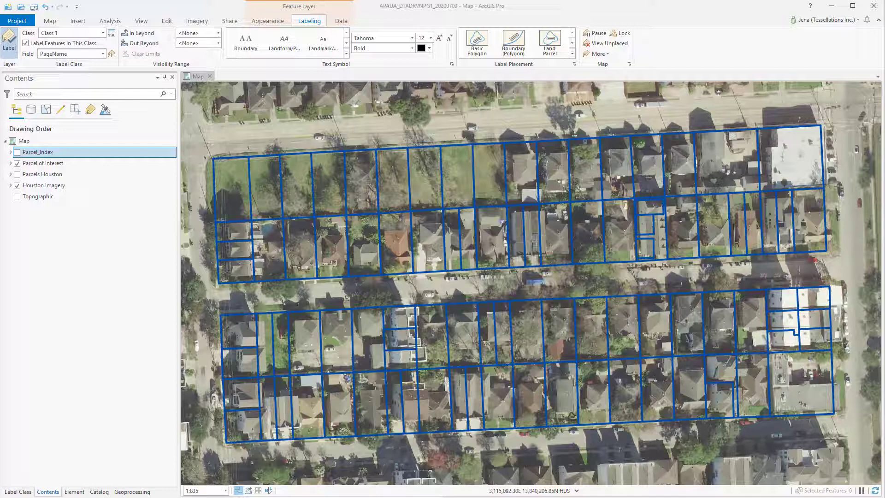
Run Grid Index Features for 8-inch cells at 1:250, 3 rows by 6 columns, over Parcel of Interest.
{"action": "left_click", "coordinate": [110, 21]}
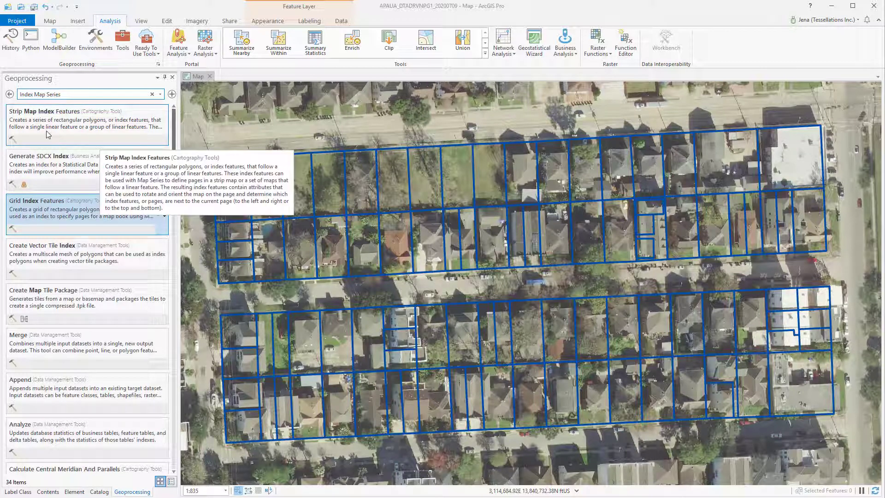
{"action": "left_click", "coordinate": [45, 218]}
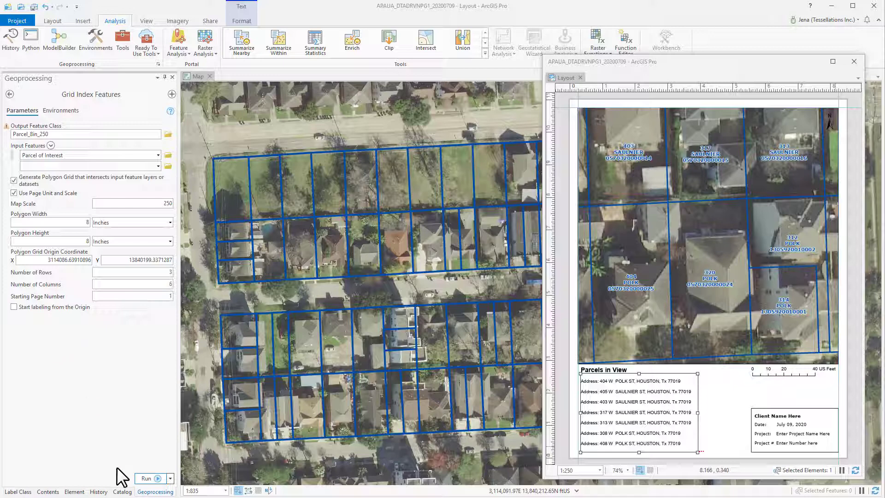
{"action": "left_click", "coordinate": [146, 478]}
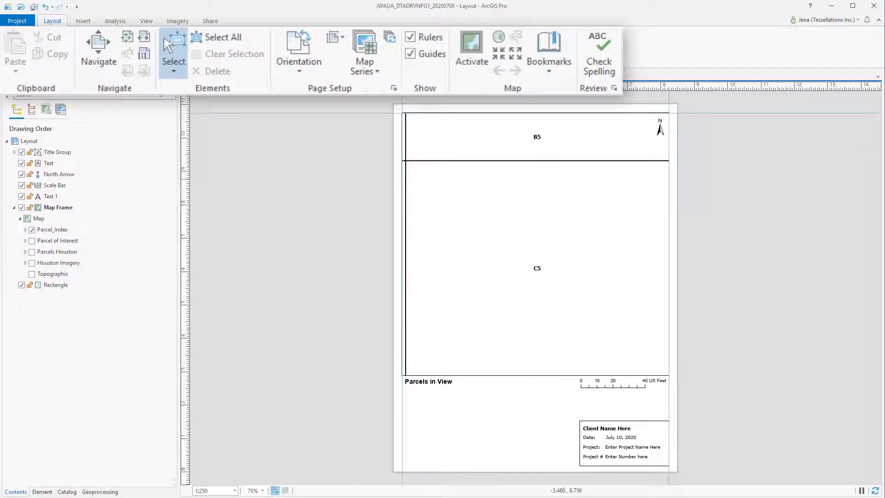
Enable a spatial map series on Parcel_Index, named and sorted by PageName, maintaining 1:250 scale.
{"action": "left_click", "coordinate": [362, 70]}
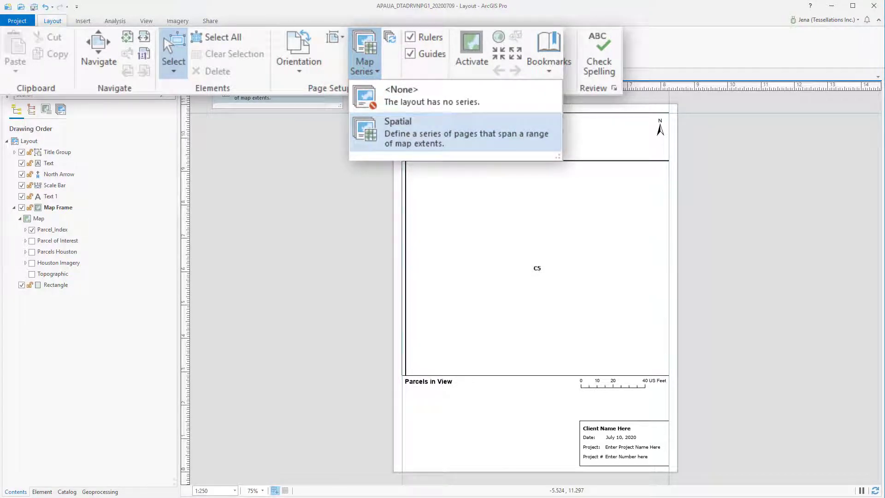
{"action": "left_click", "coordinate": [364, 134]}
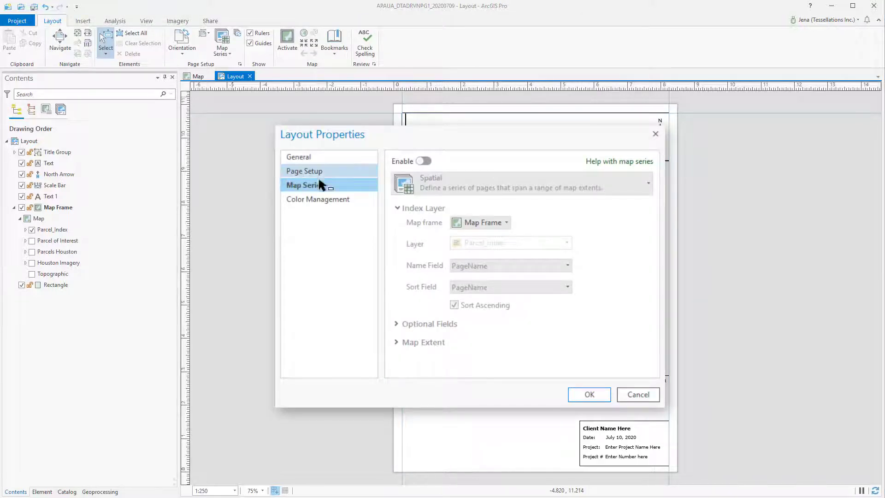
{"action": "left_click", "coordinate": [424, 161]}
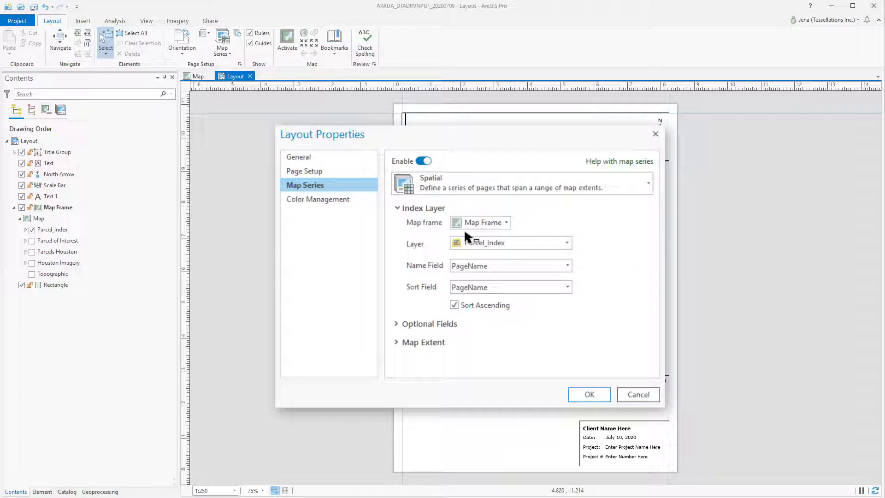
{"action": "left_click", "coordinate": [471, 243]}
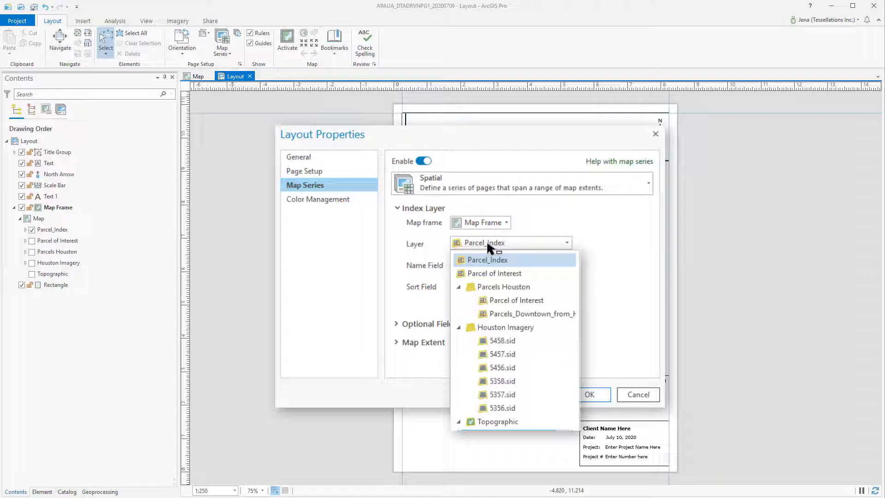
{"action": "left_click", "coordinate": [488, 259]}
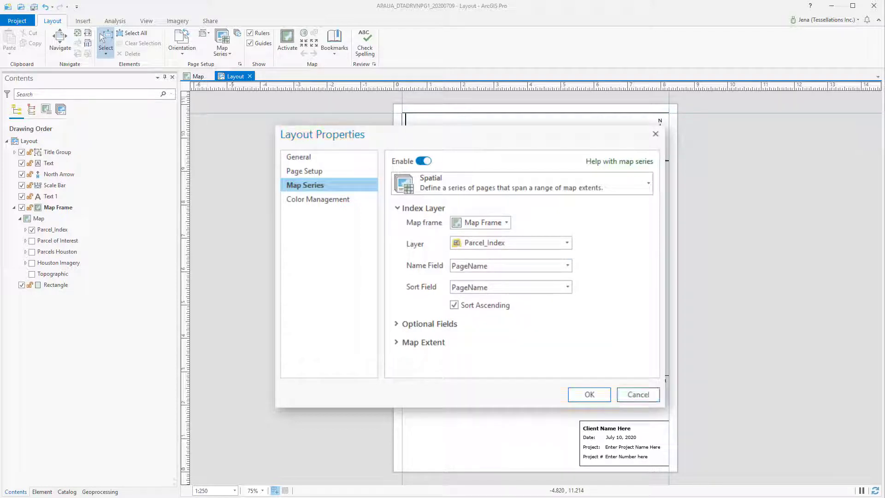
{"action": "left_click", "coordinate": [395, 323]}
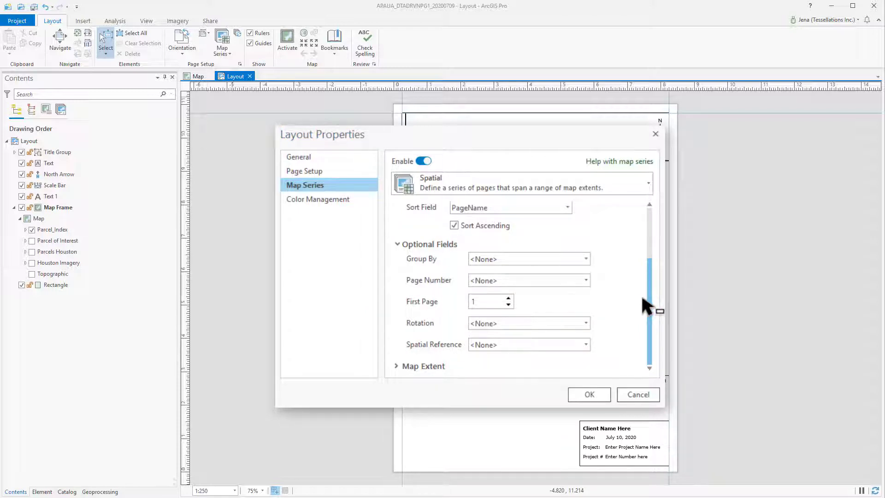
{"action": "left_click", "coordinate": [395, 366]}
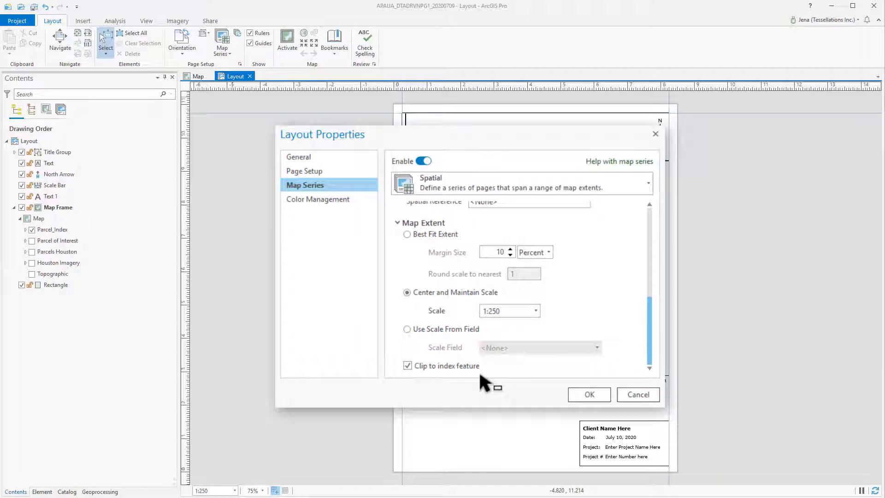
{"action": "key", "text": "Return"}
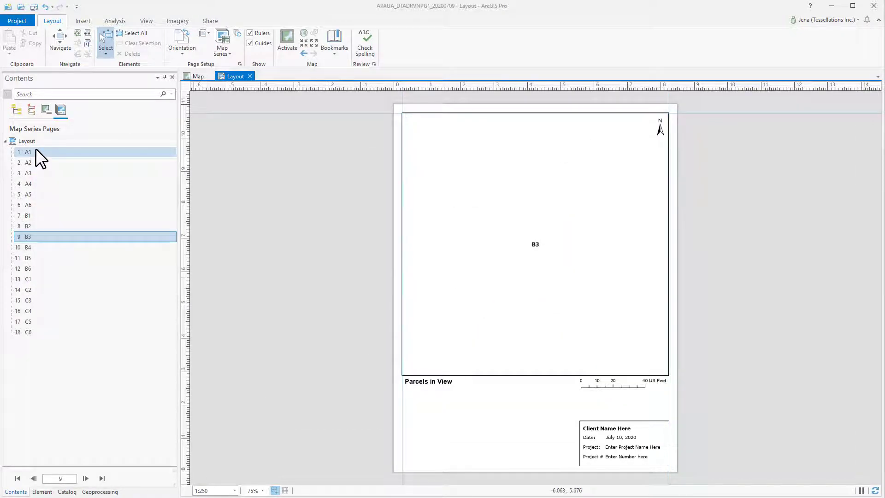
Step through the map series pages from C6 to page B5.
{"action": "left_click", "coordinate": [65, 332]}
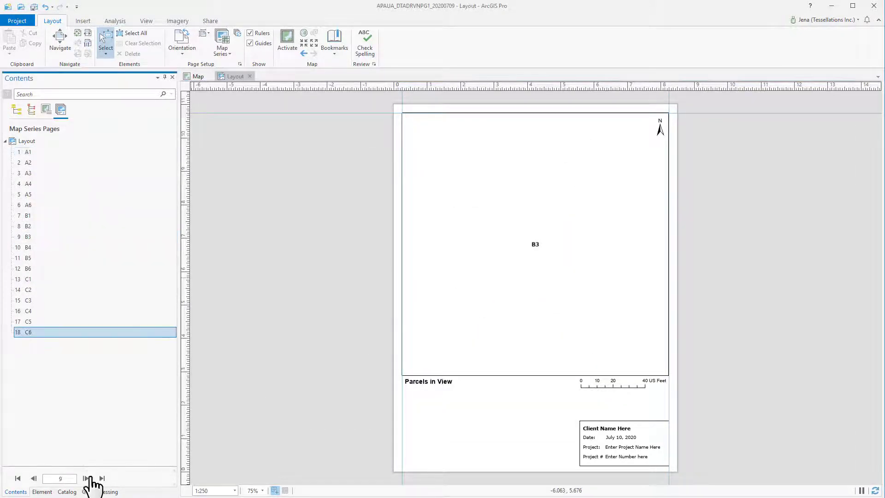
{"action": "left_click", "coordinate": [86, 480]}
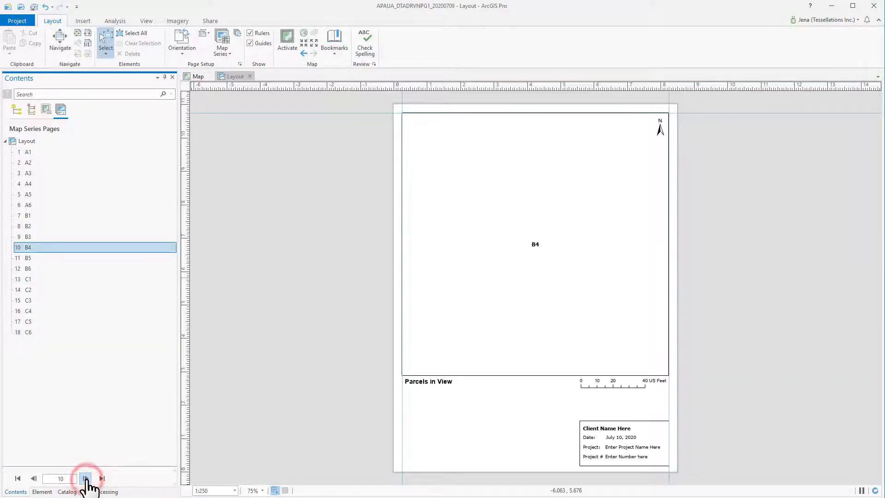
{"action": "left_click", "coordinate": [86, 479]}
Turn on the Parcel of Interest and Houston Imagery layers in the map frame.
{"action": "left_click", "coordinate": [46, 110]}
{"action": "left_click", "coordinate": [20, 162]}
{"action": "left_click", "coordinate": [31, 185]}
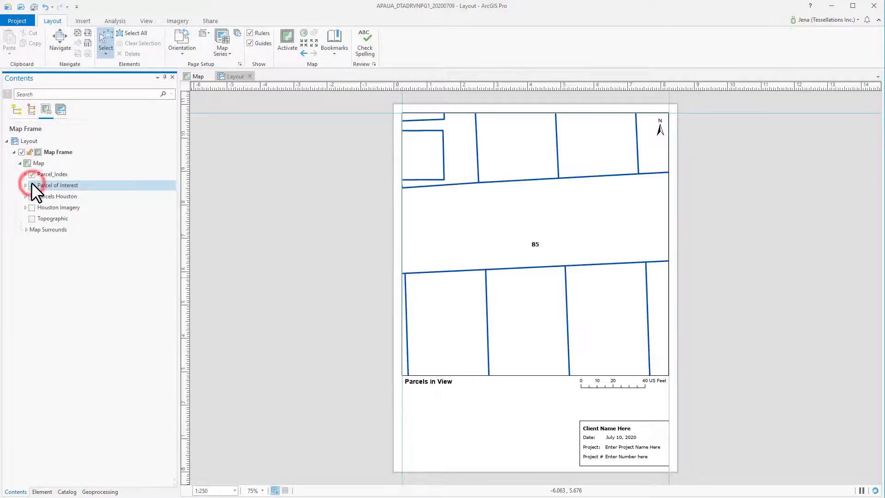
{"action": "left_click", "coordinate": [31, 207]}
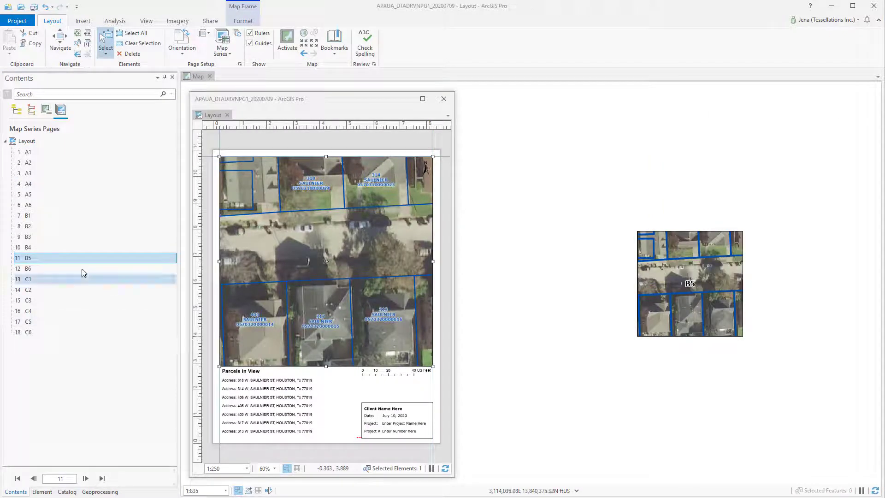
Preview map series pages A1, C6 and B4.
{"action": "left_click", "coordinate": [29, 154]}
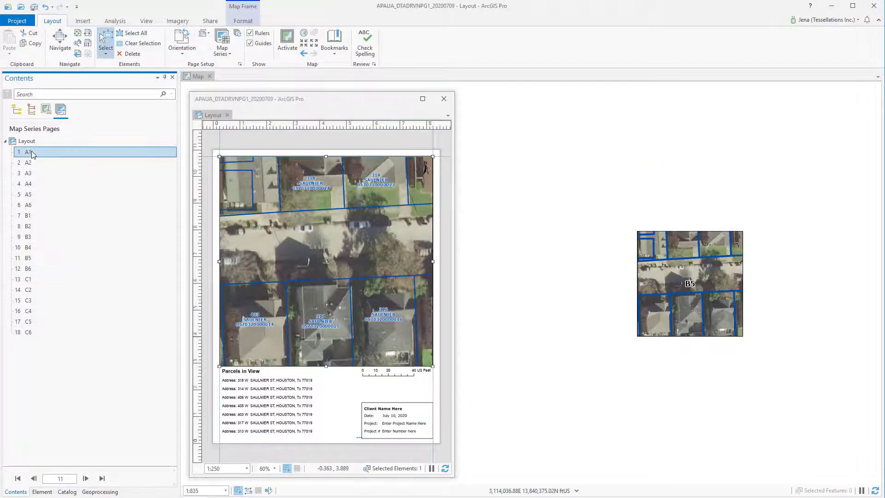
{"action": "left_click", "coordinate": [32, 331]}
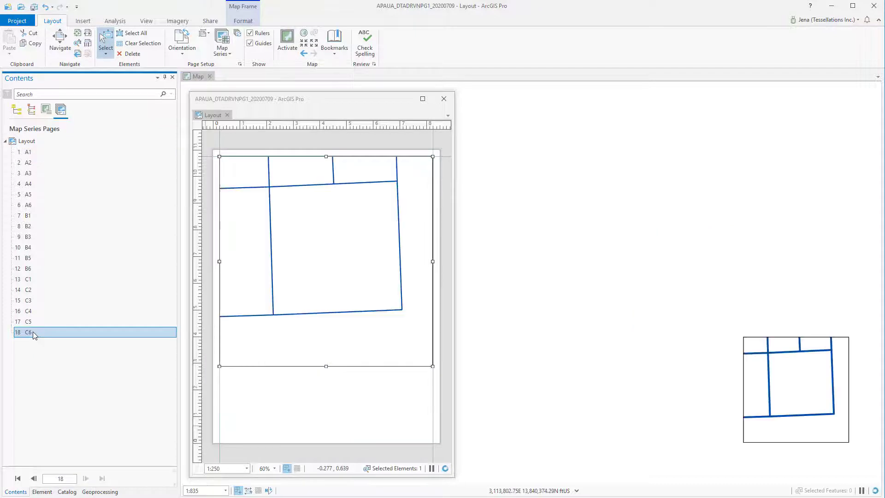
{"action": "left_click", "coordinate": [32, 248]}
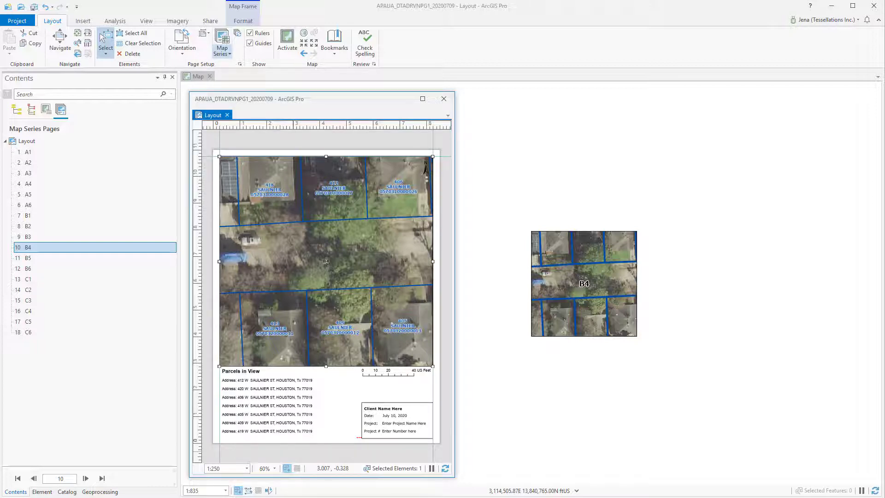
Disable the map series in the layout properties.
{"action": "left_click", "coordinate": [227, 55]}
{"action": "left_click", "coordinate": [245, 92]}
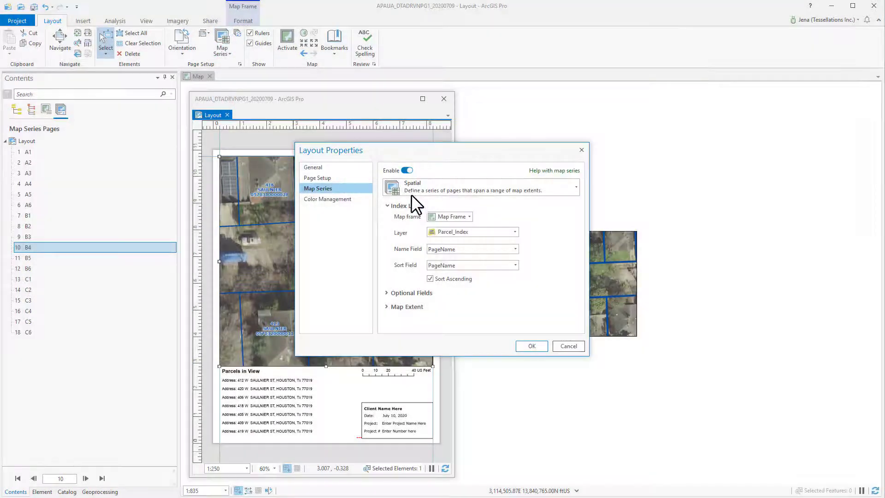
{"action": "left_click", "coordinate": [408, 170]}
{"action": "left_click", "coordinate": [531, 345]}
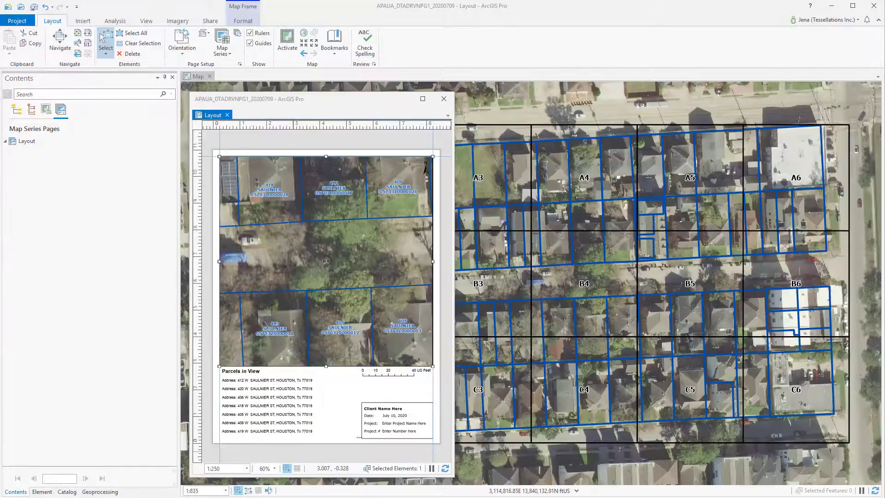